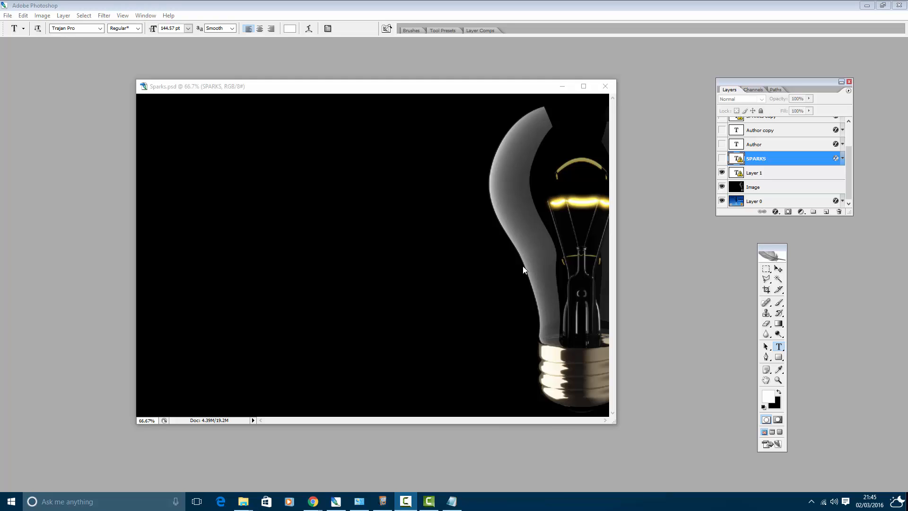
Step: Create a new layer named Title above the hidden SPARKS layer
click(63, 16)
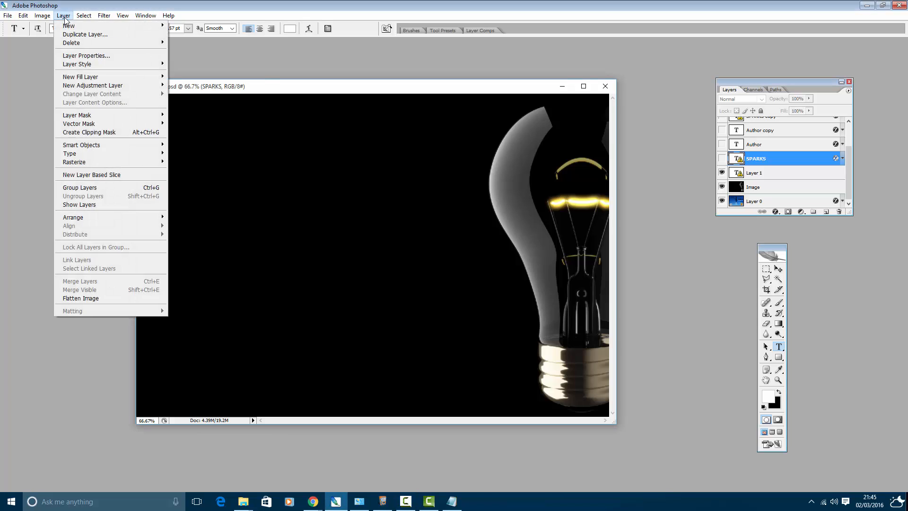
mouse_move(69, 26)
click(188, 29)
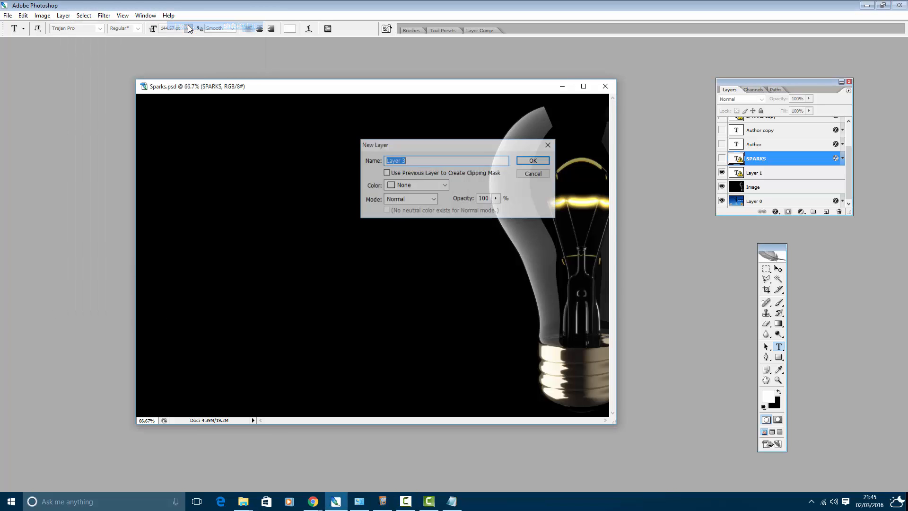
click(424, 161)
drag(423, 161, 378, 159)
key(BackSpace)
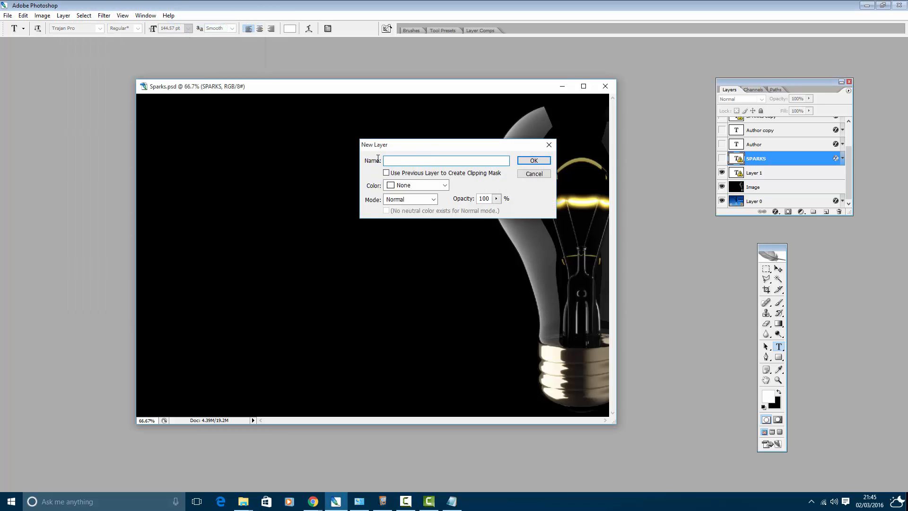
text(Title)
key(Return)
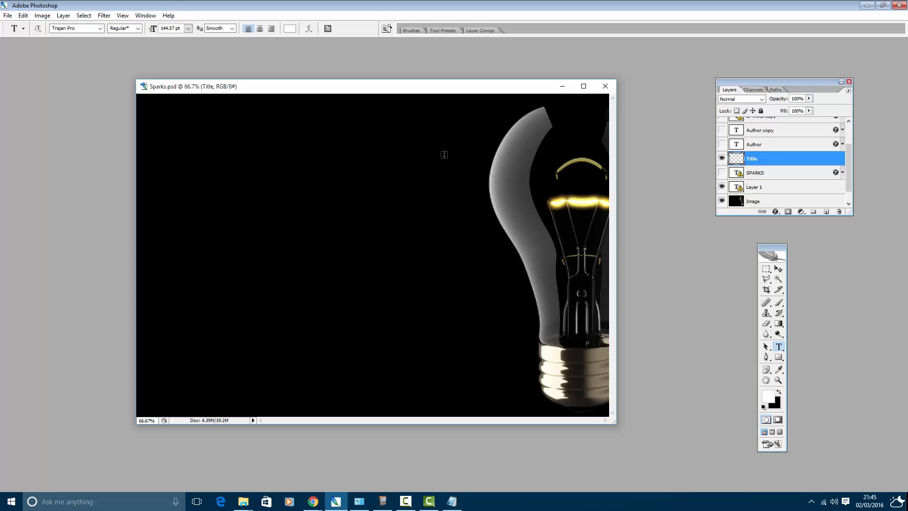
Step: Add the text SPARKS beside the upper part of the light bulb and scale it up proportionally to about 486%
click(445, 155)
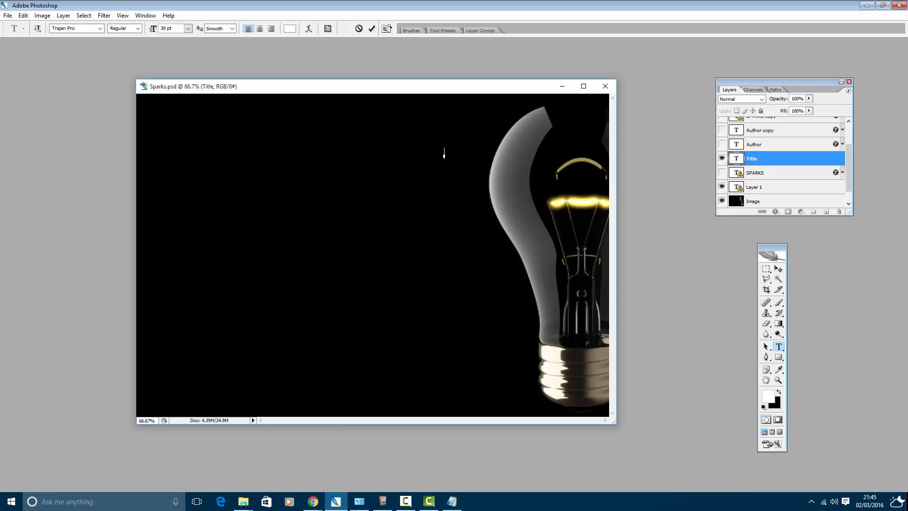
text(SPARKS)
click(23, 15)
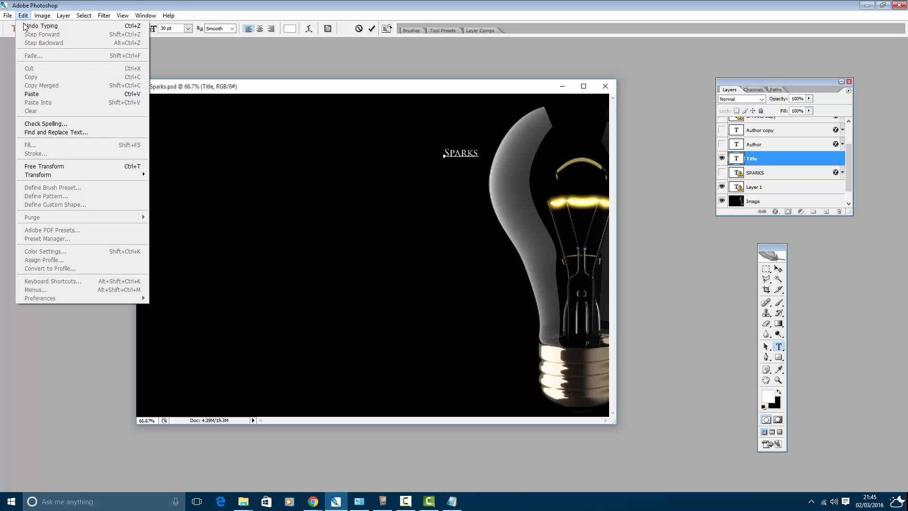
mouse_move(60, 175)
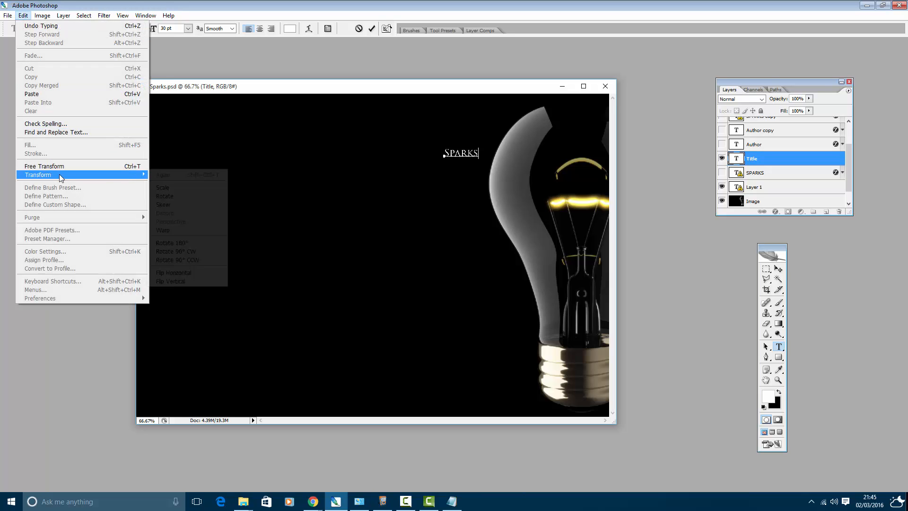
click(173, 186)
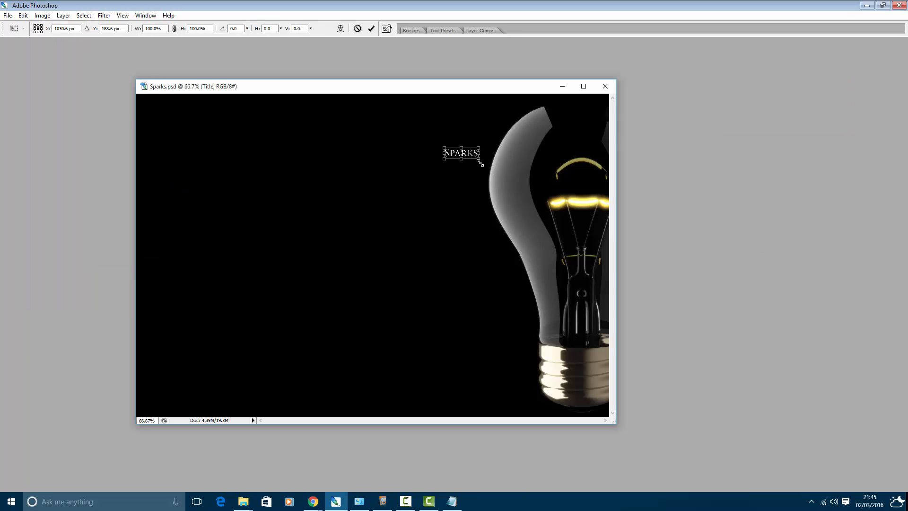
drag(480, 164, 582, 214)
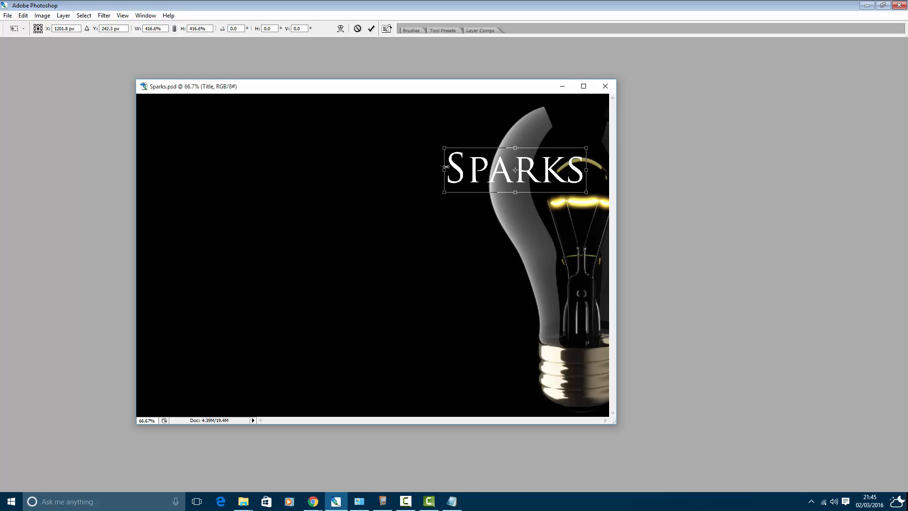
drag(441, 149, 419, 139)
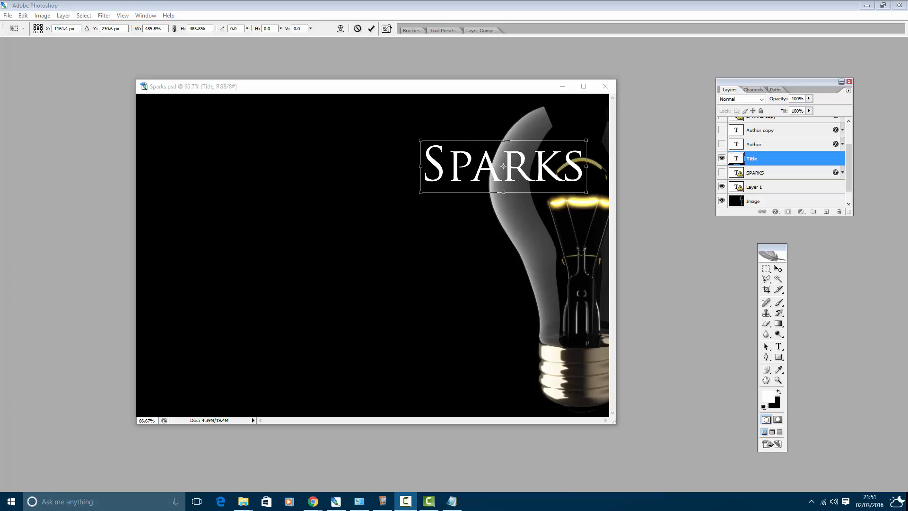
click(532, 85)
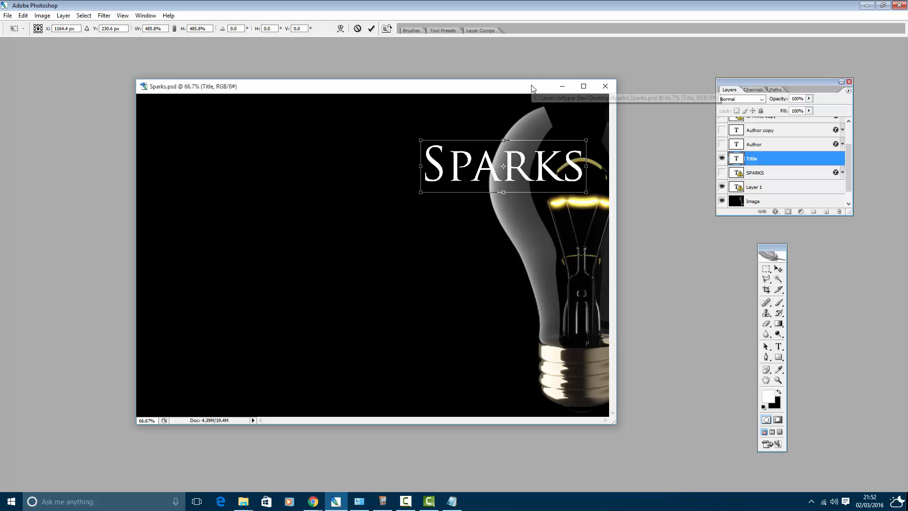
key(Return)
key(t)
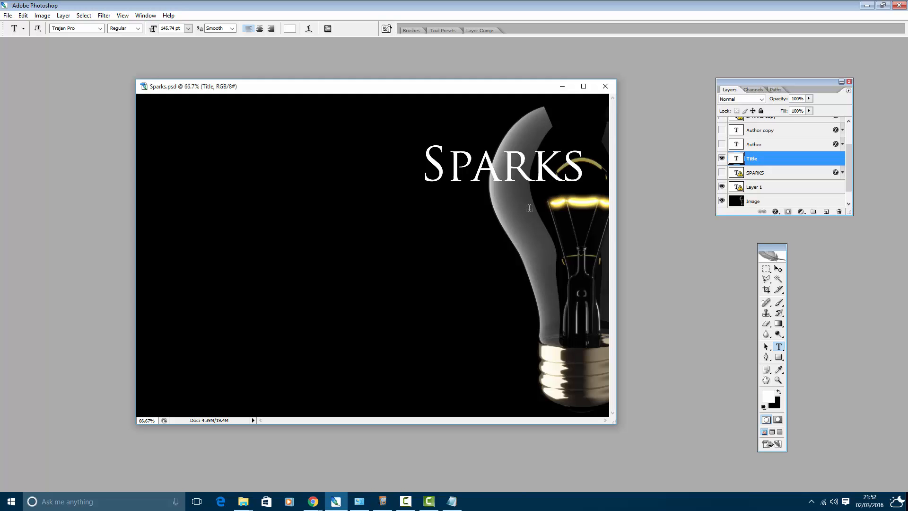
Step: Enable the Bevel and Emboss effect in the Title layer's layer style
double_click(815, 161)
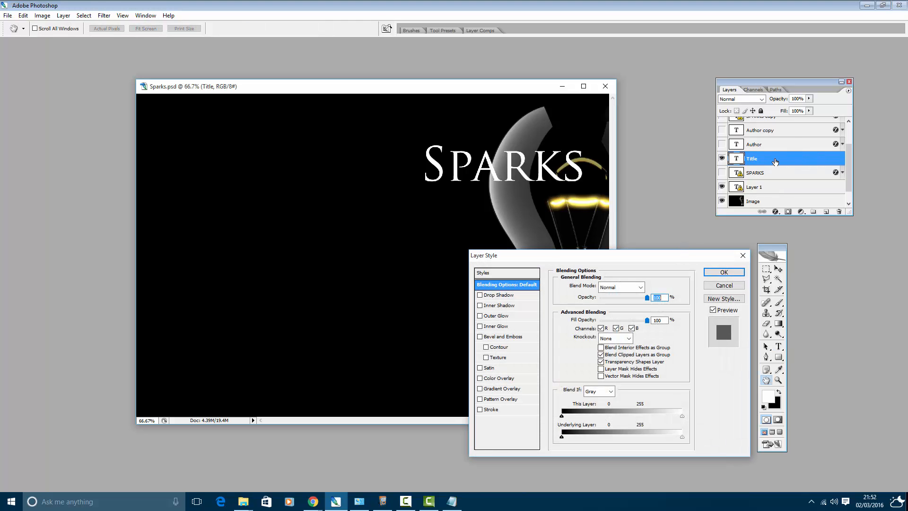
drag(635, 255, 622, 225)
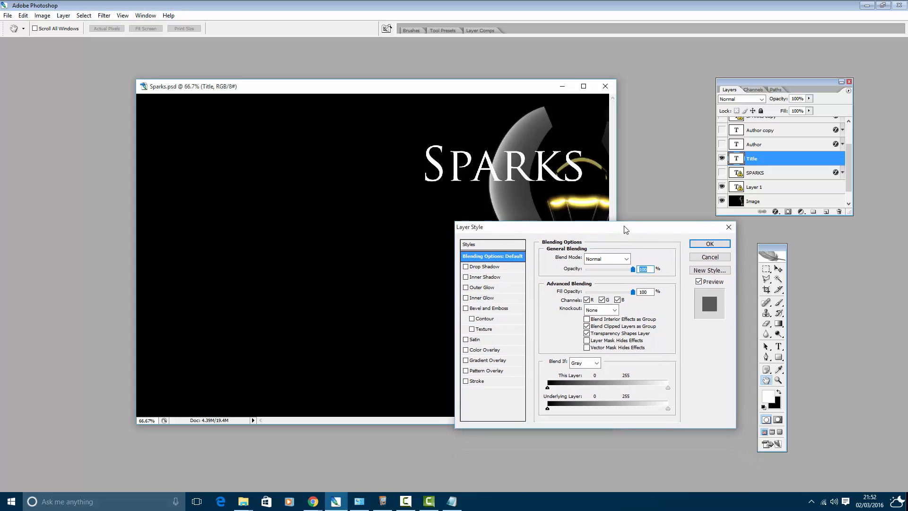
click(467, 307)
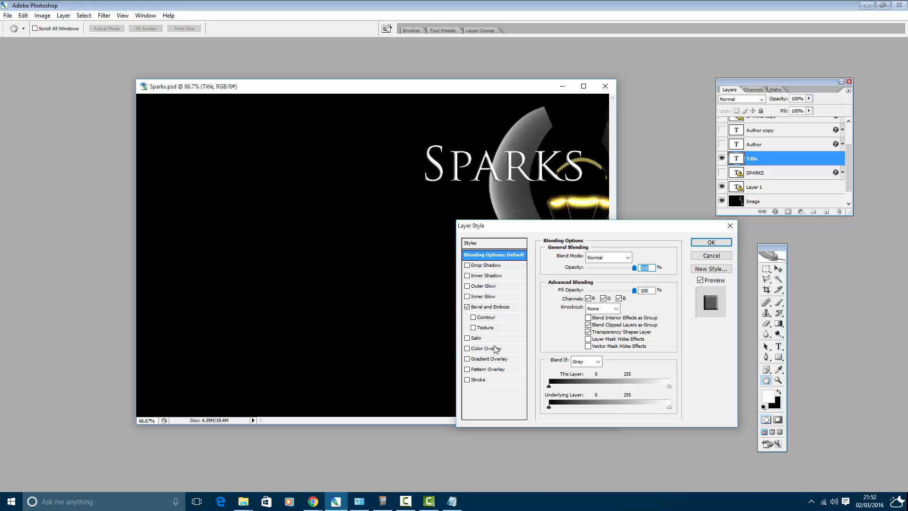
Step: Try a Gradient Overlay and a white (ffffff) stroke on the Title text and disable both effects again
click(468, 360)
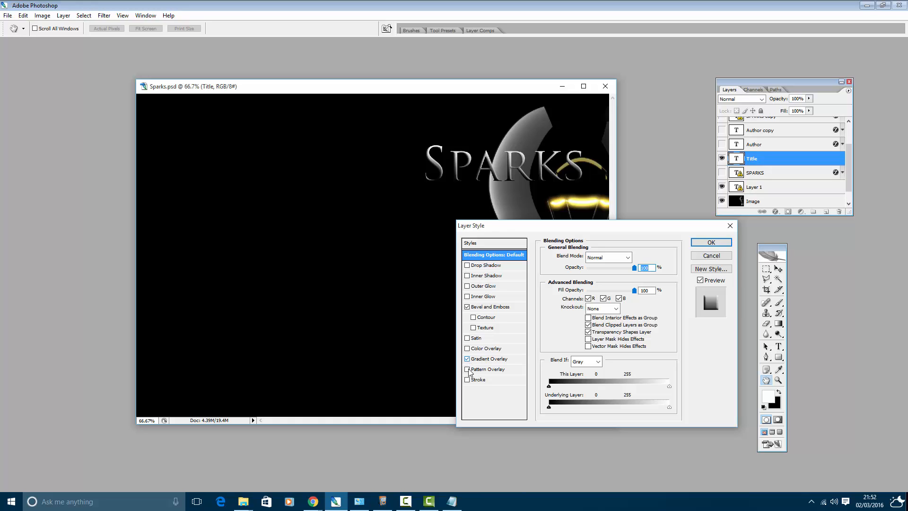
click(468, 380)
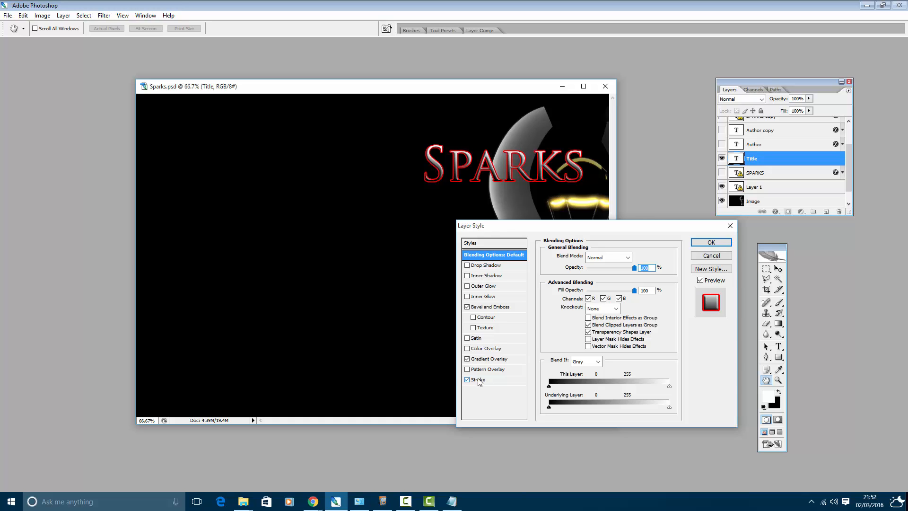
click(480, 380)
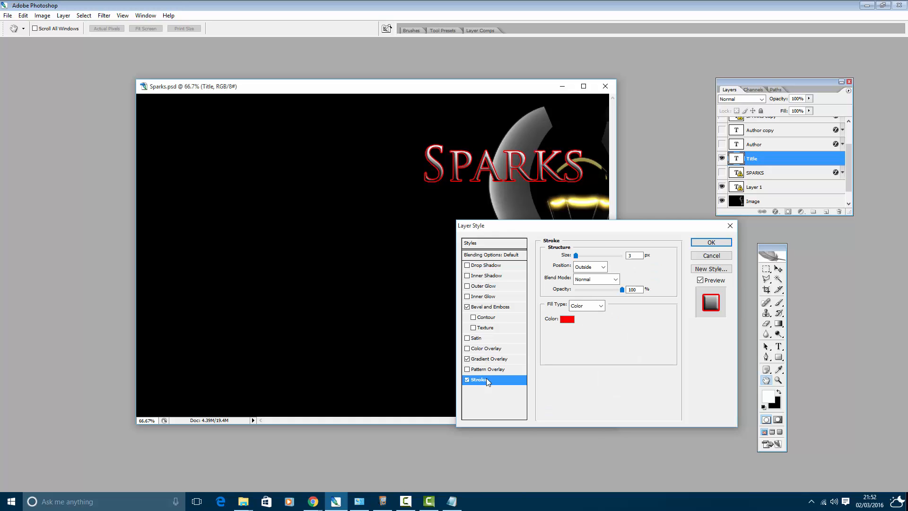
click(567, 319)
drag(359, 155, 337, 135)
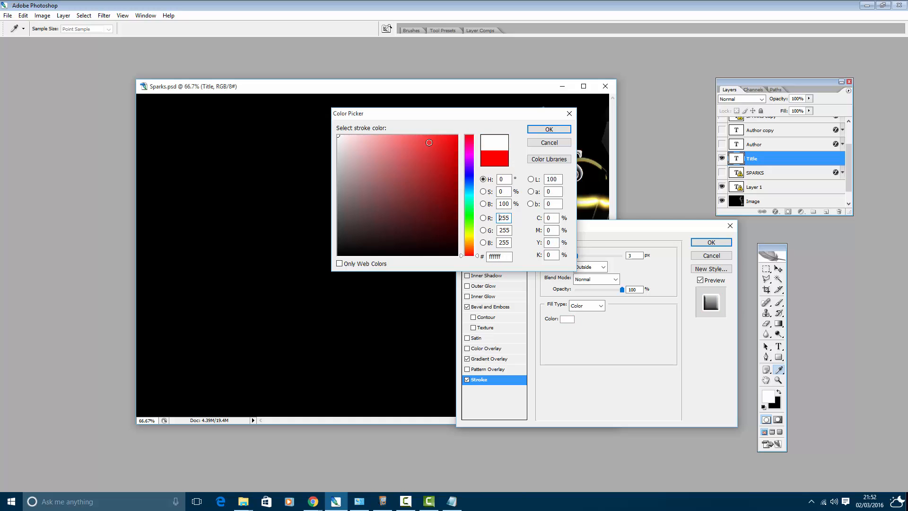
click(540, 131)
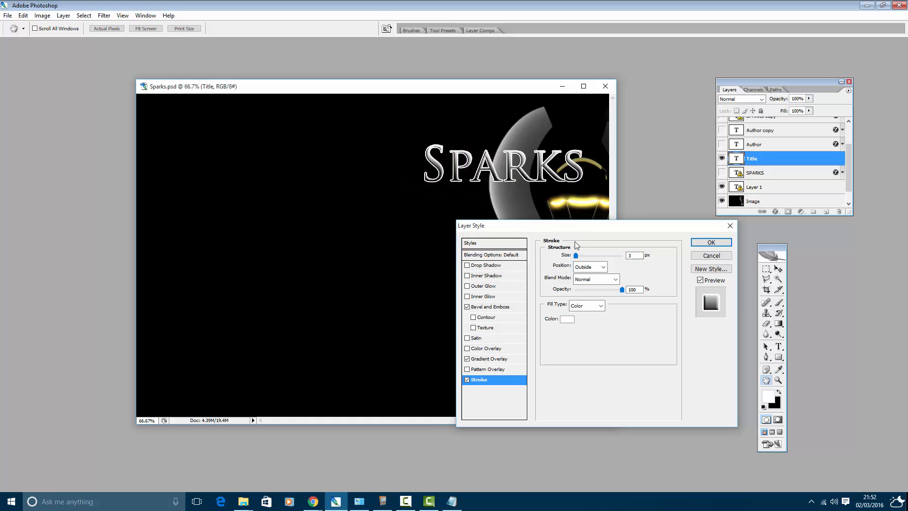
click(467, 380)
click(467, 358)
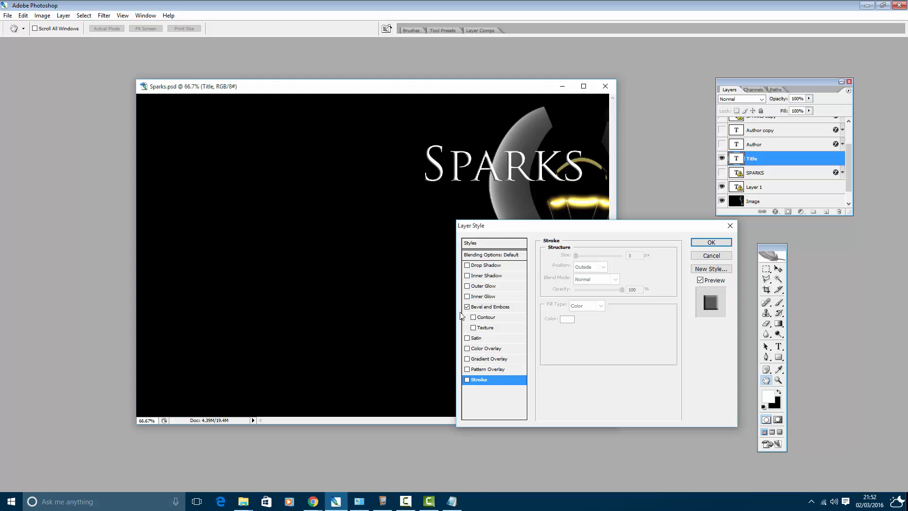
Step: Accept the Title layer's style settings and duplicate the Title layer within Sparks.psd
click(711, 242)
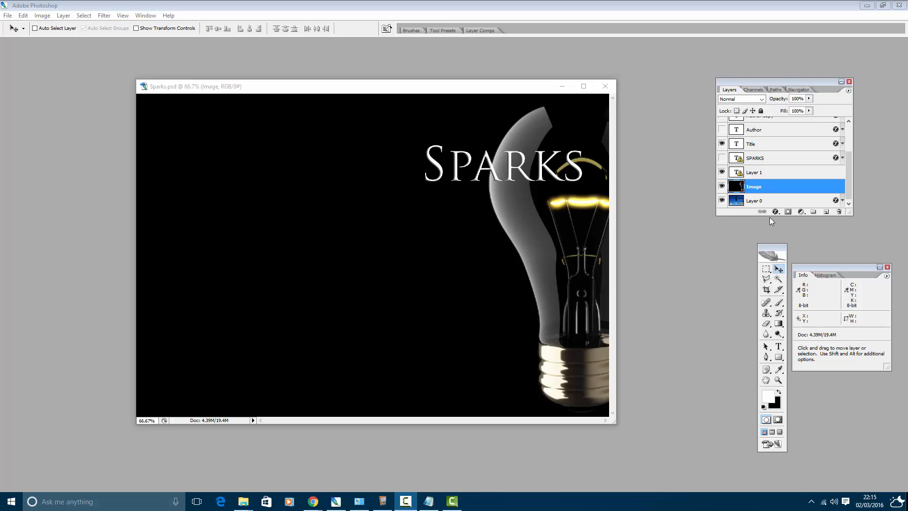
click(772, 146)
double_click(772, 145)
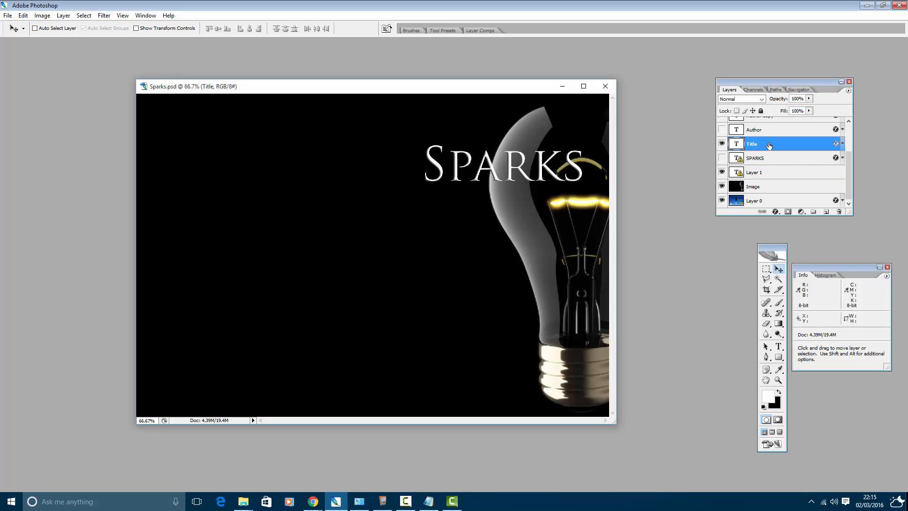
click(735, 242)
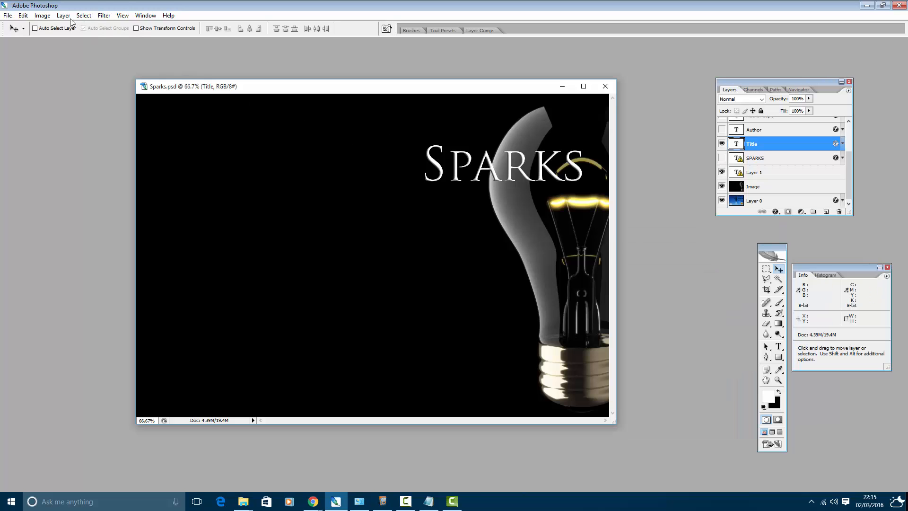
click(64, 16)
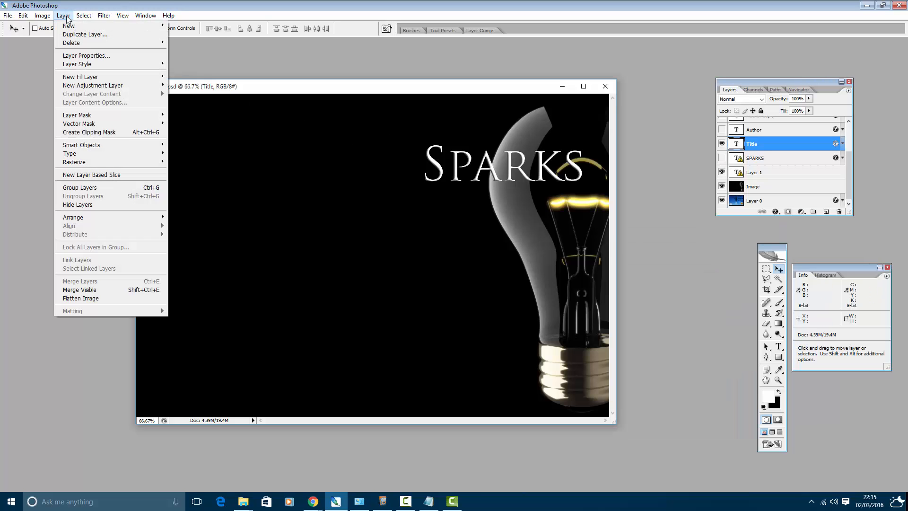
click(78, 35)
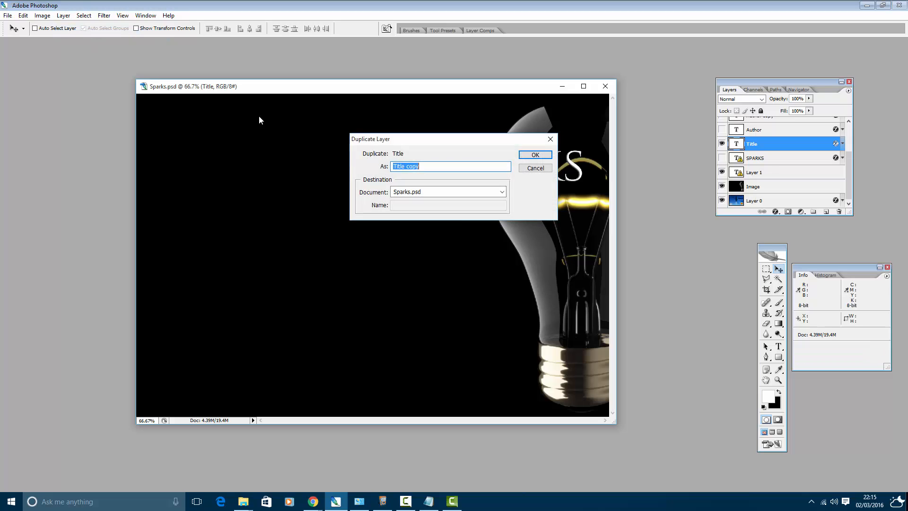
click(531, 154)
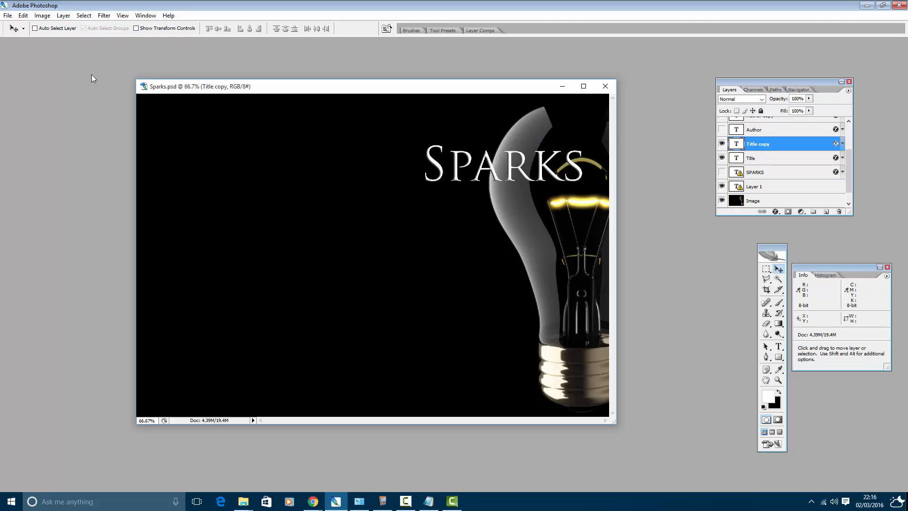
Step: Rotate the duplicated title 90° clockwise and move it onto the book's spine area
click(24, 15)
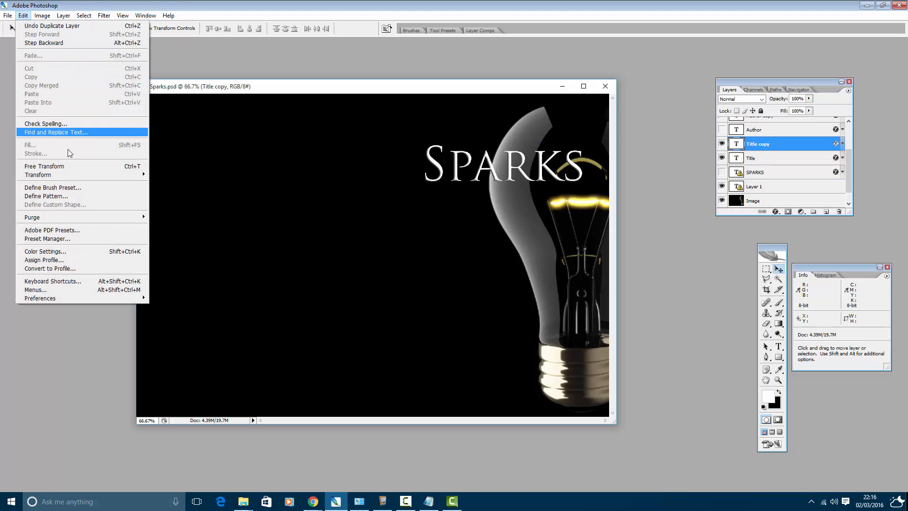
mouse_move(81, 175)
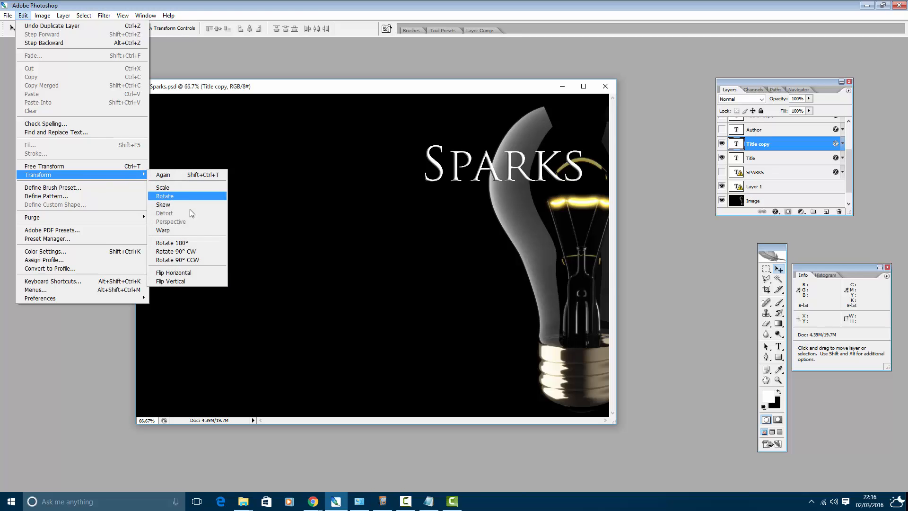
click(206, 252)
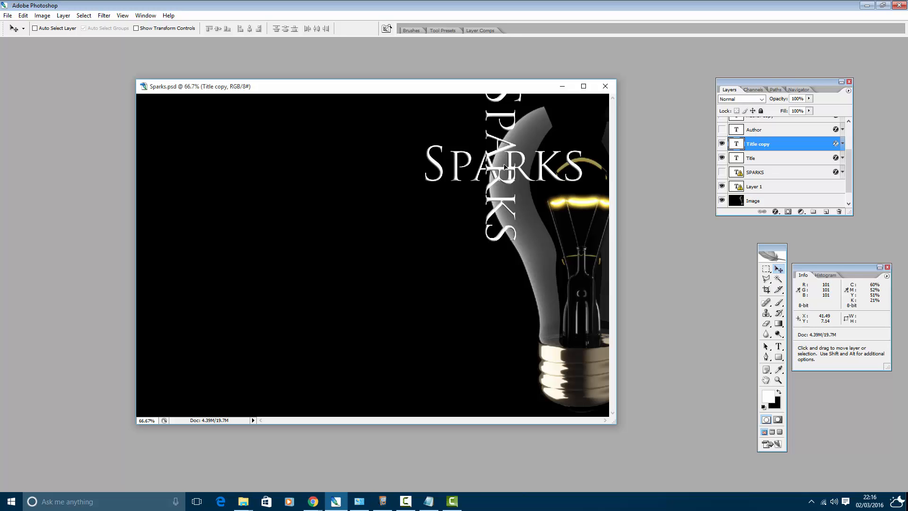
drag(491, 160, 391, 189)
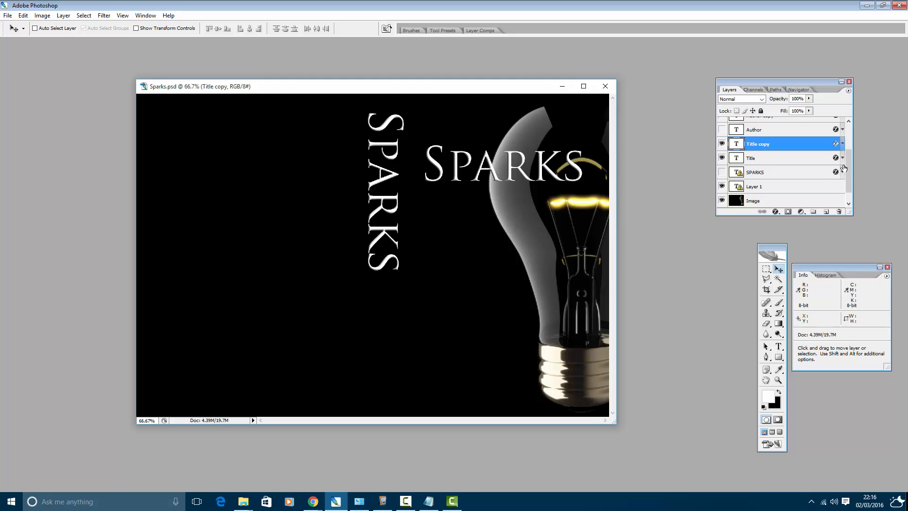
Step: Lower the Image layer's opacity to 52% so the cover template underneath shows through
scroll(848, 161, down, 1)
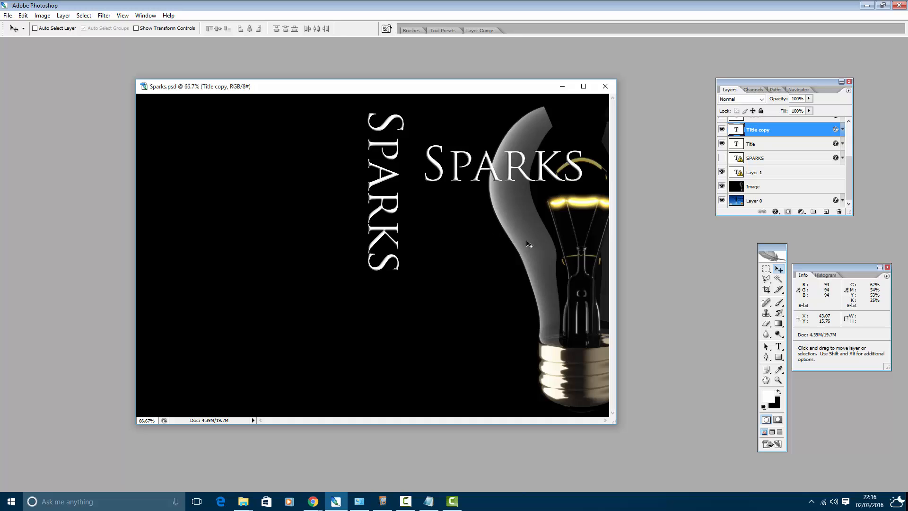
double_click(792, 190)
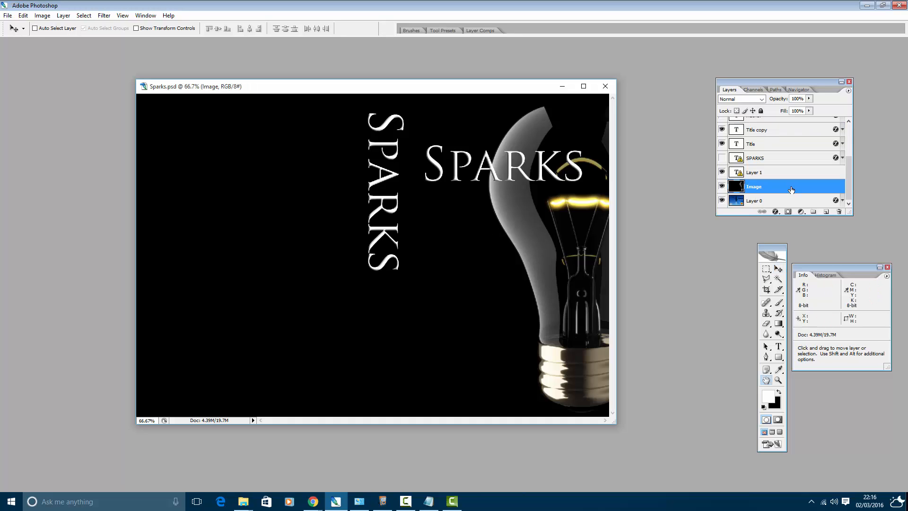
drag(629, 231, 639, 232)
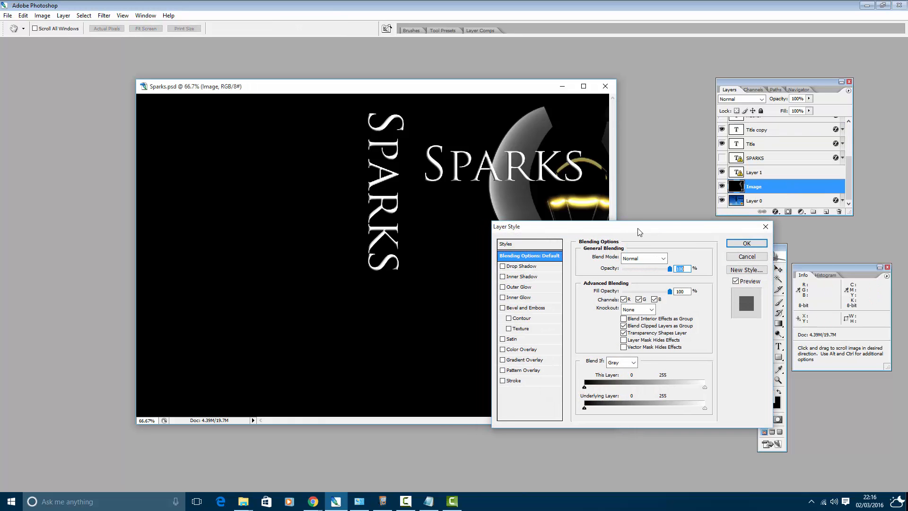
drag(670, 270, 649, 280)
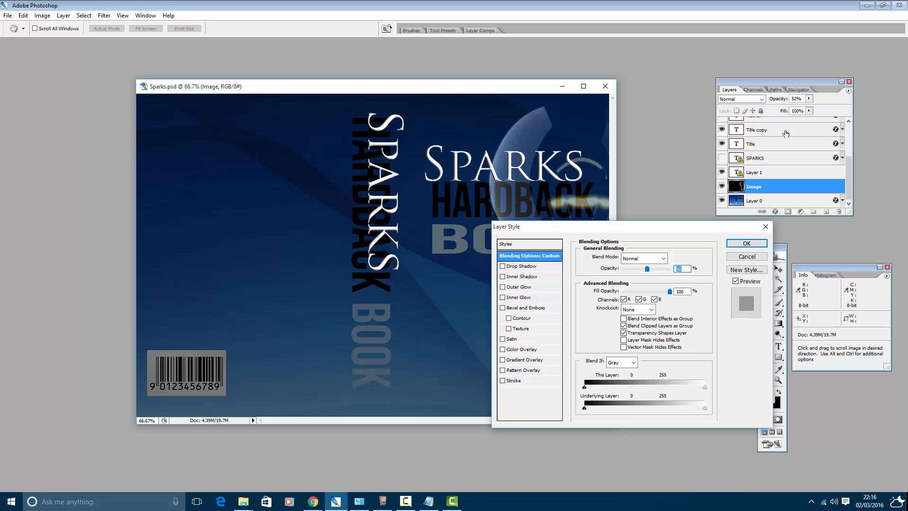
click(746, 243)
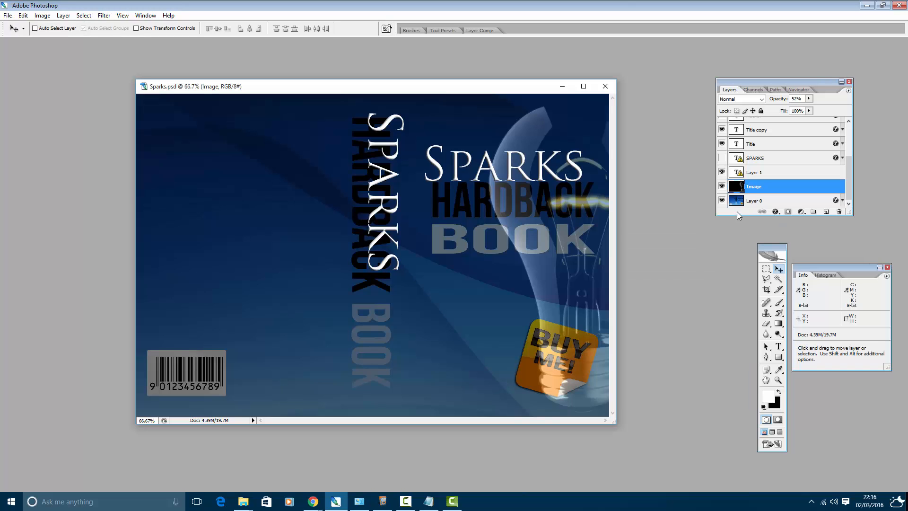
Step: Align the rotated title copy with the template's spine lettering and restore the Image layer's opacity to 100%
click(767, 133)
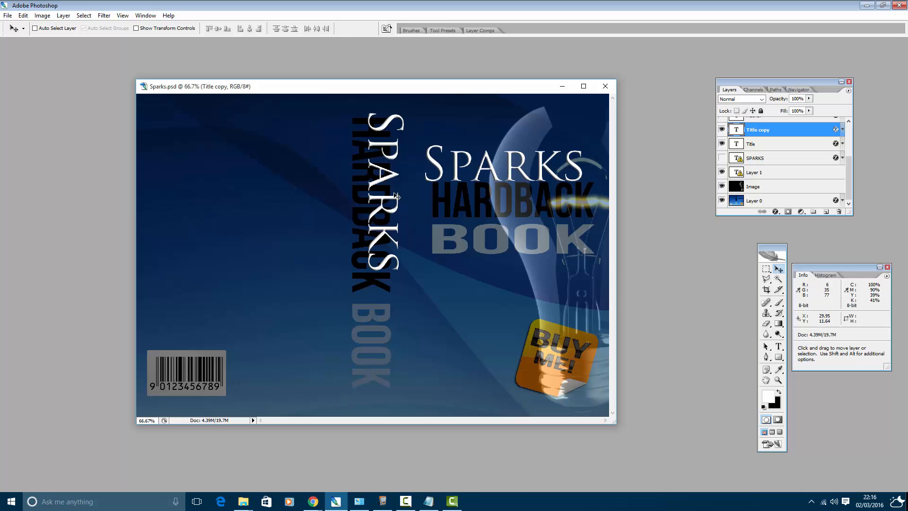
drag(394, 194, 380, 205)
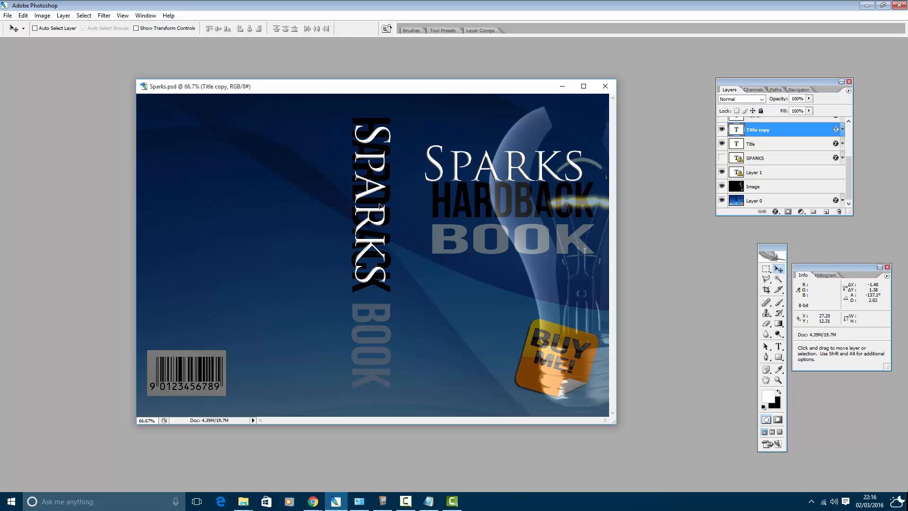
double_click(778, 190)
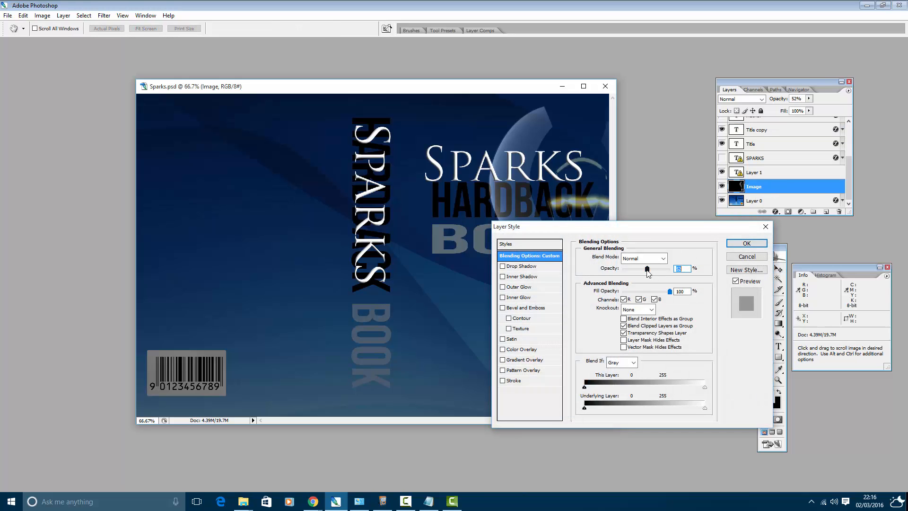
drag(647, 270, 672, 277)
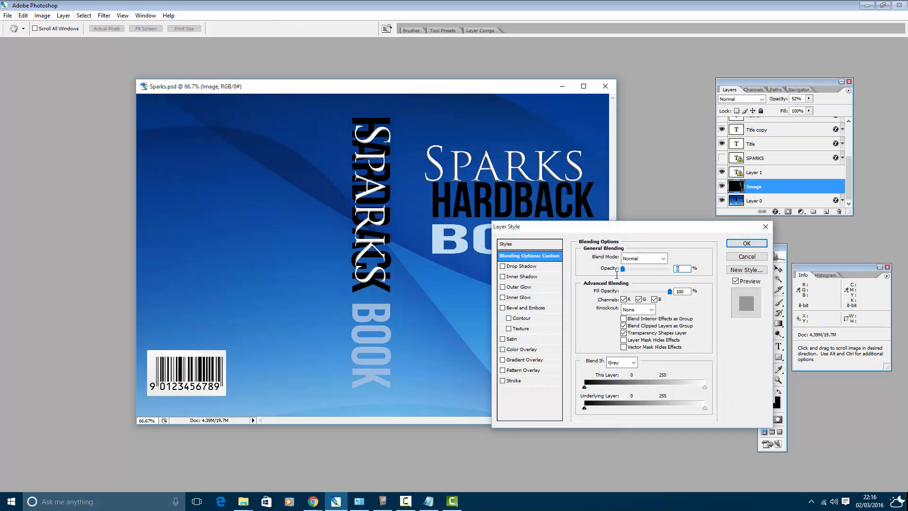
mouse_move(671, 271)
mouse_down()
mouse_move(642, 277)
mouse_move(674, 276)
mouse_up()
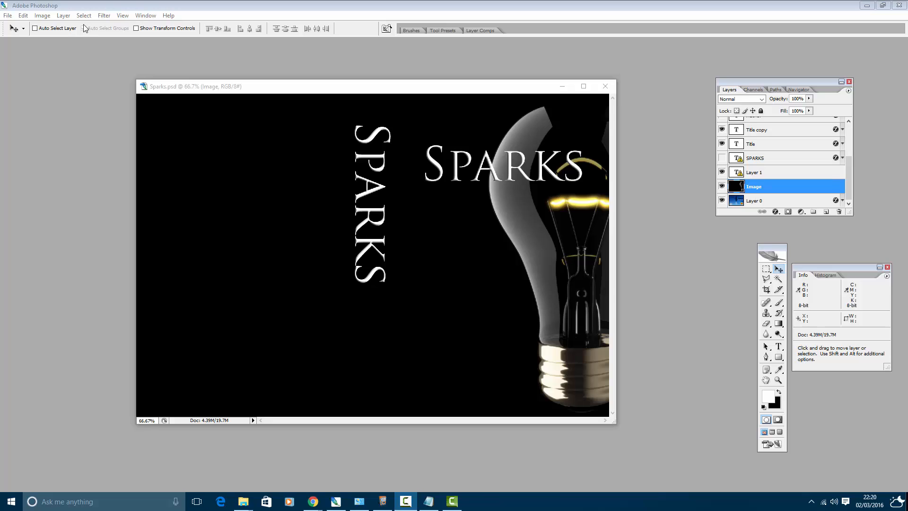
Step: Create a new layer named Subtitle above the Image layer
click(63, 16)
mouse_move(70, 27)
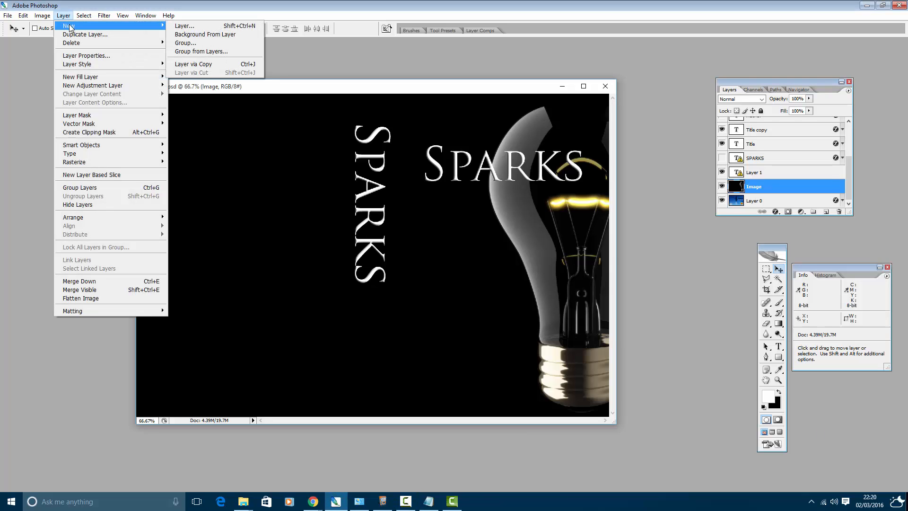
click(188, 26)
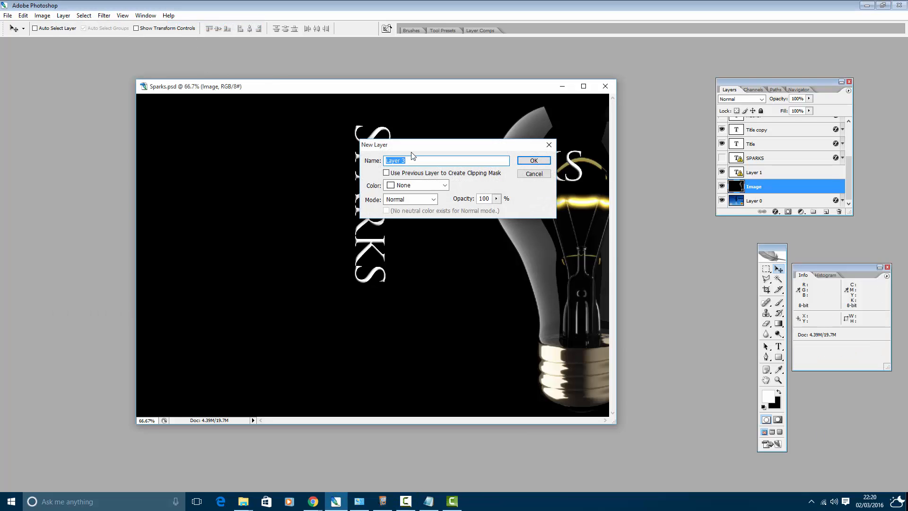
key(BackSpace)
text(Subtitle)
key(Return)
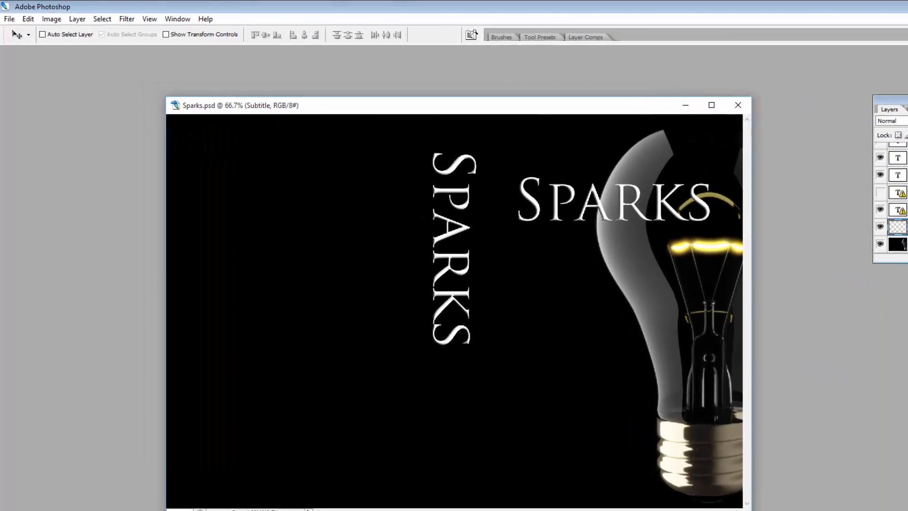
Step: Set the Type tool's font to League Gothic at 30 pt
key(t)
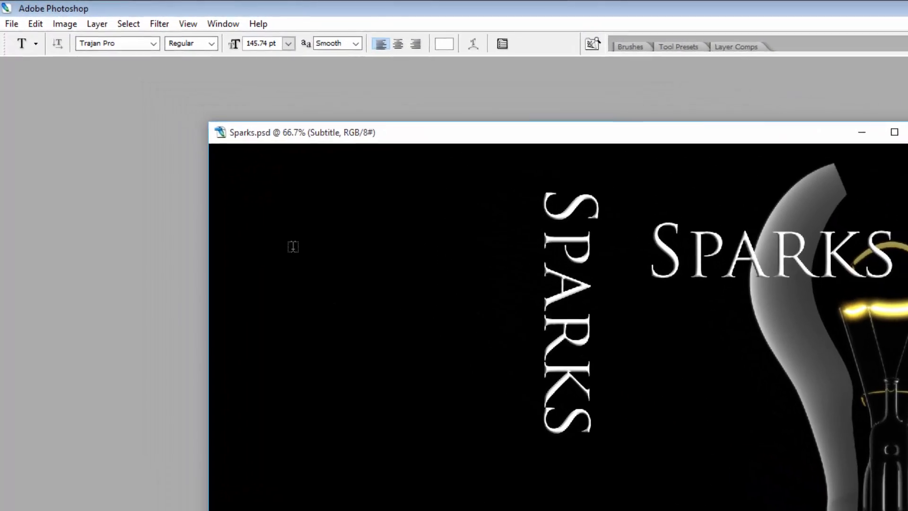
click(138, 38)
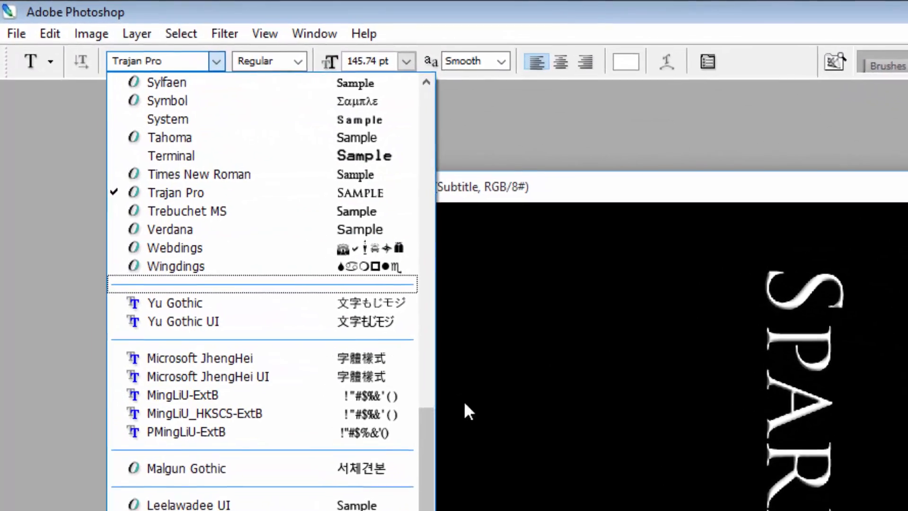
drag(394, 423, 407, 252)
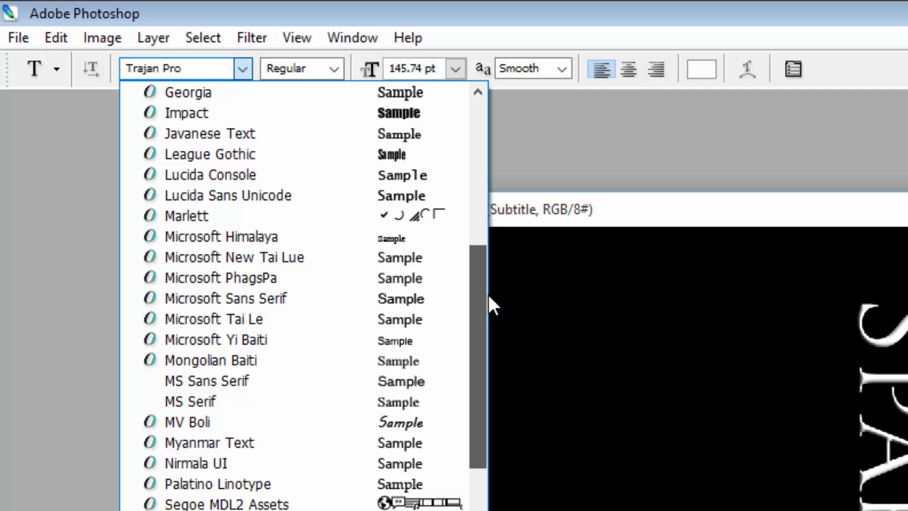
drag(489, 297, 495, 275)
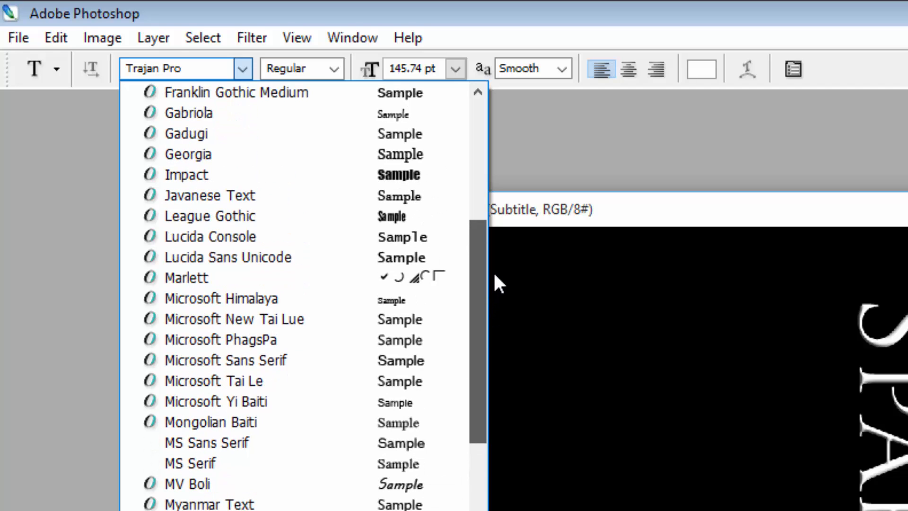
click(258, 218)
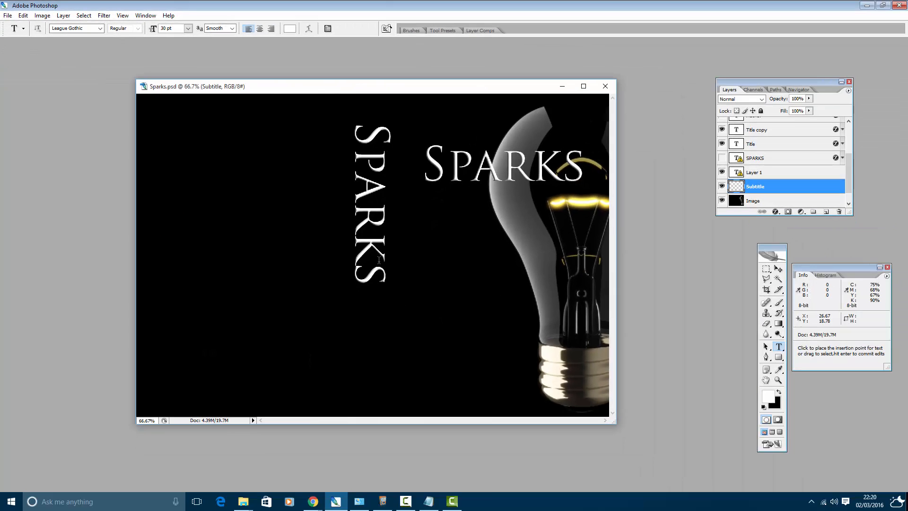
key(Tab)
Step: Add the four-line subtitle "Movers / and shakers / in 21st Century / Technology" below the front cover title
click(435, 233)
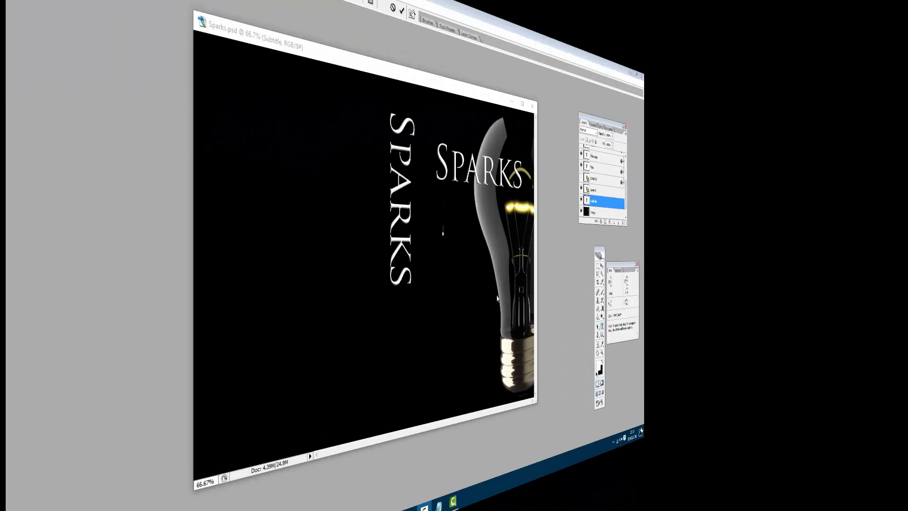
text(Mover)
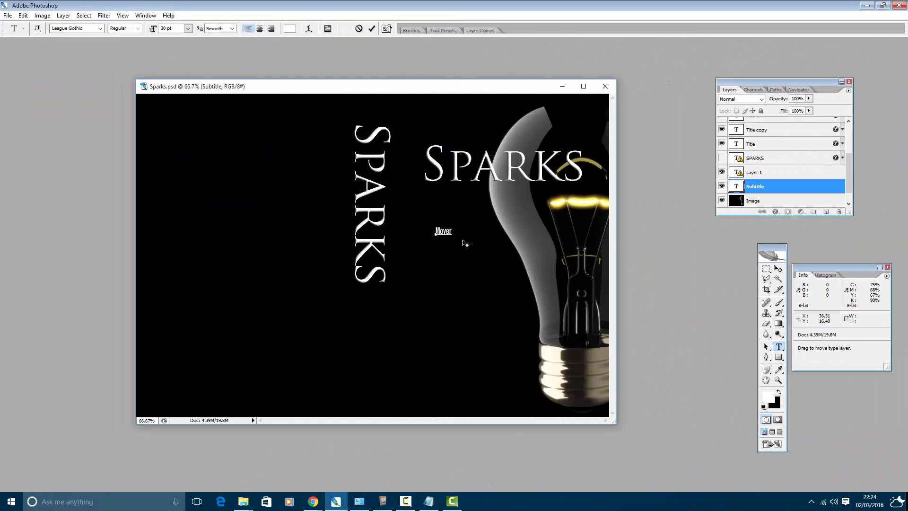
text(s)
key(Return)
text(and shakers)
key(Return)
text(in 21st Century)
key(Return)
text(Technology)
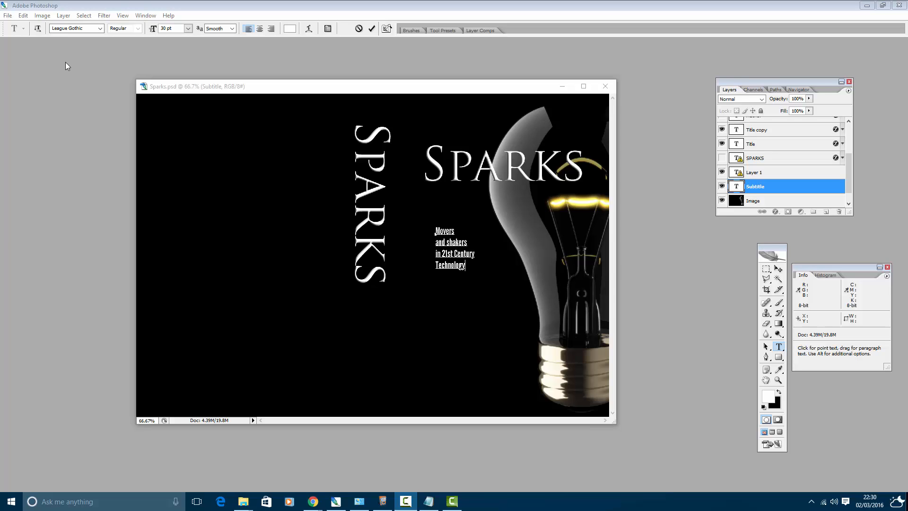
Step: Start a Scale transform on the subtitle text
click(22, 15)
mouse_move(94, 174)
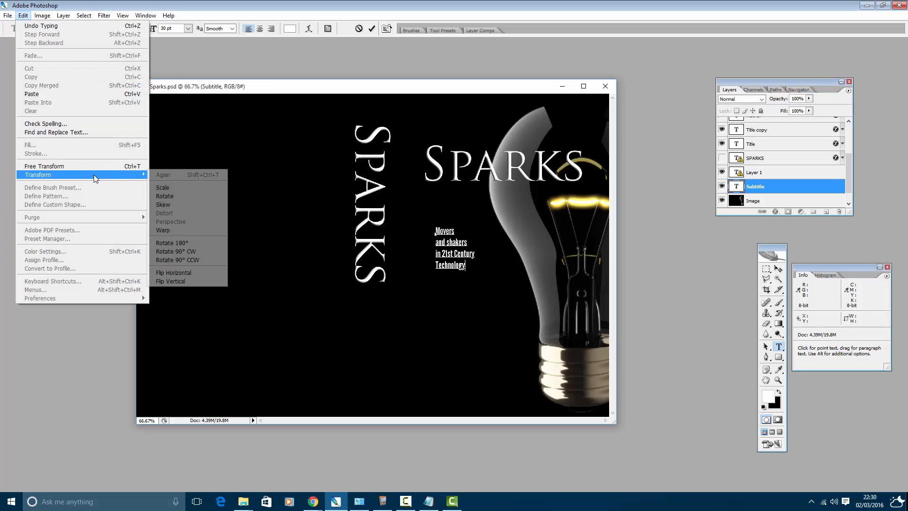
click(181, 186)
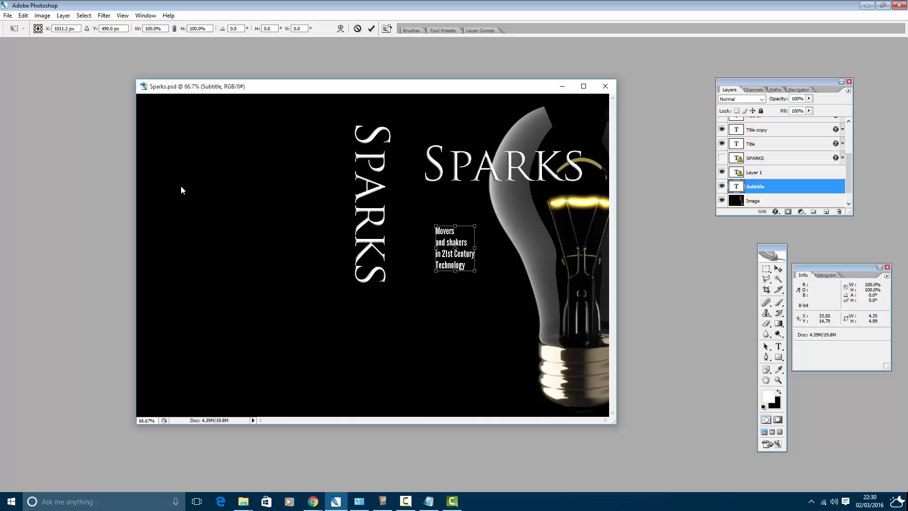